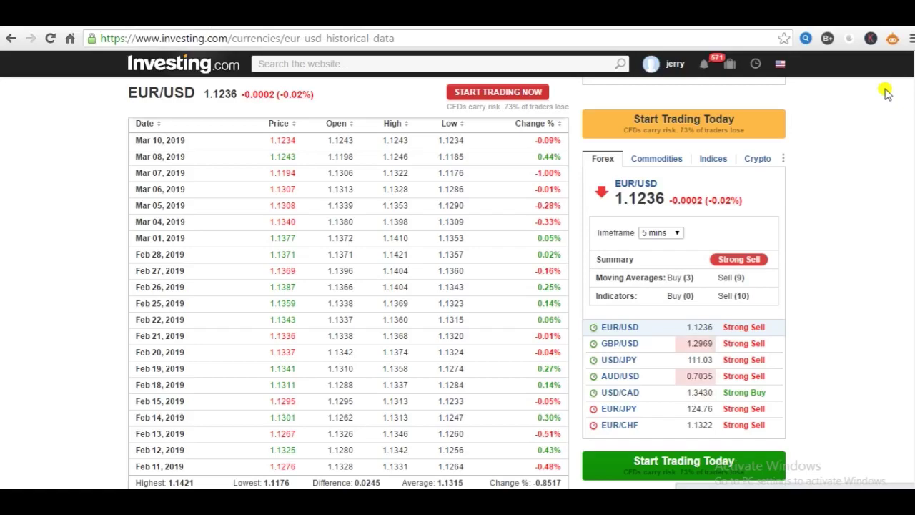
Browse the Investing.com page and show currency pairs in the side quotes widget
scroll(908, 118, up, 1)
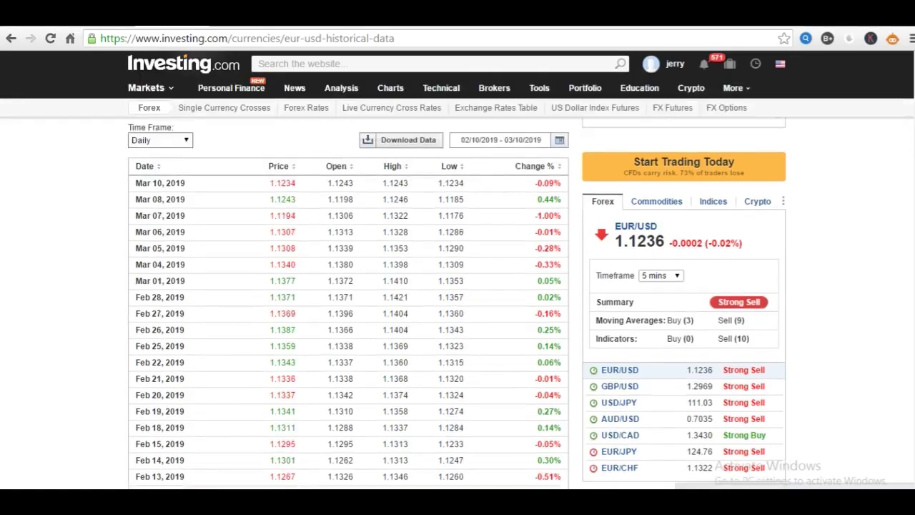
scroll(457, 303, up, 4)
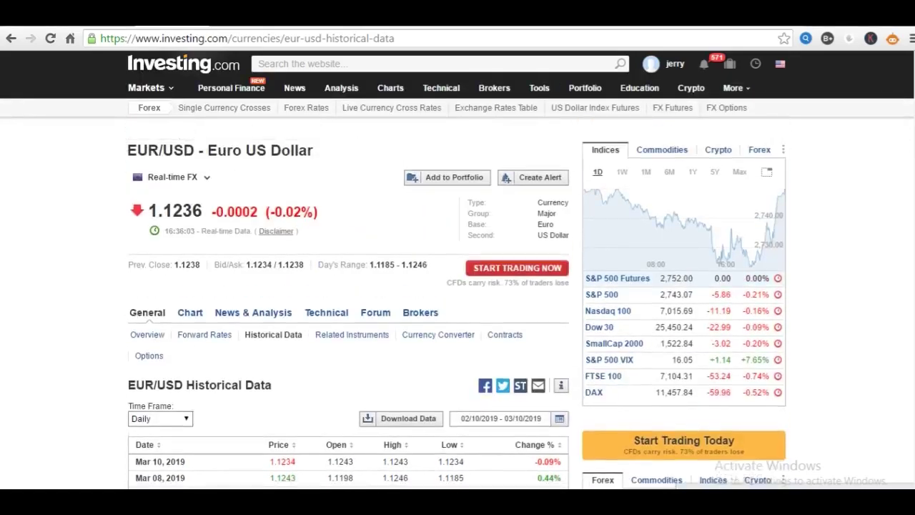
scroll(457, 303, up, 1)
scroll(457, 303, down, 1)
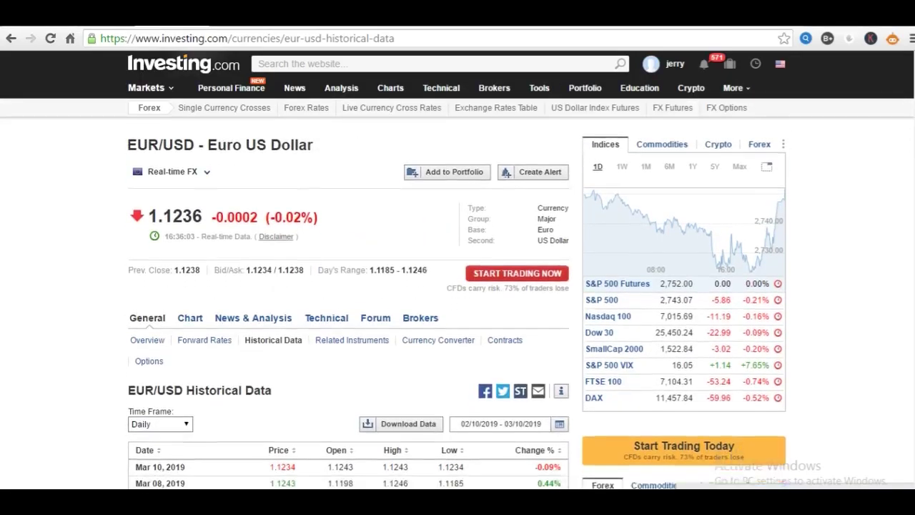
click(759, 144)
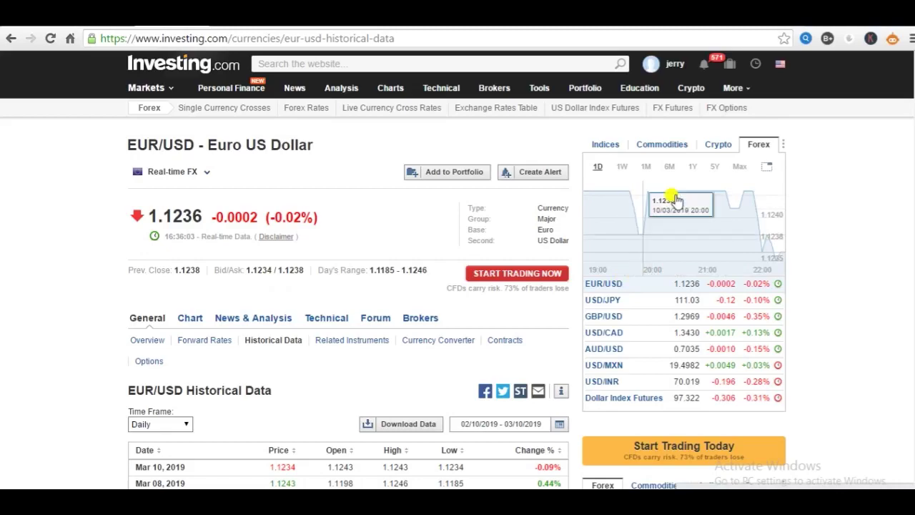
scroll(748, 214, down, 3)
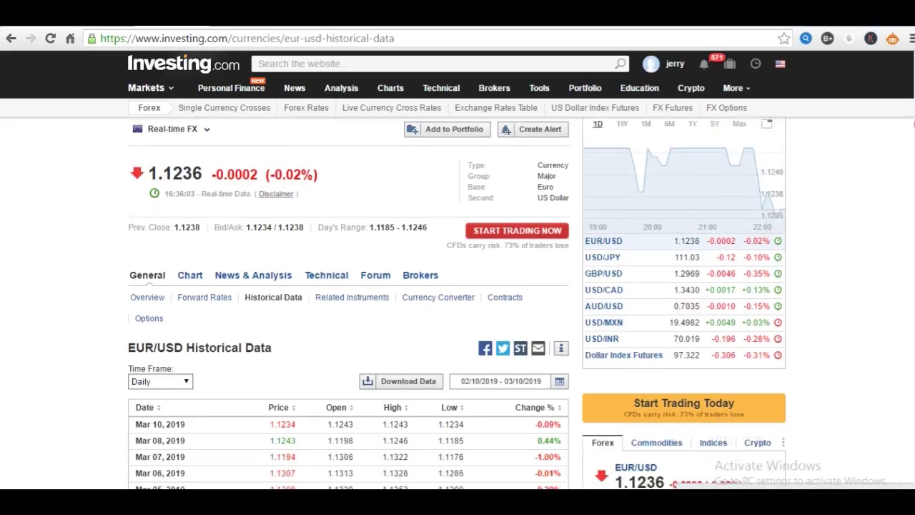
scroll(457, 286, up, 1)
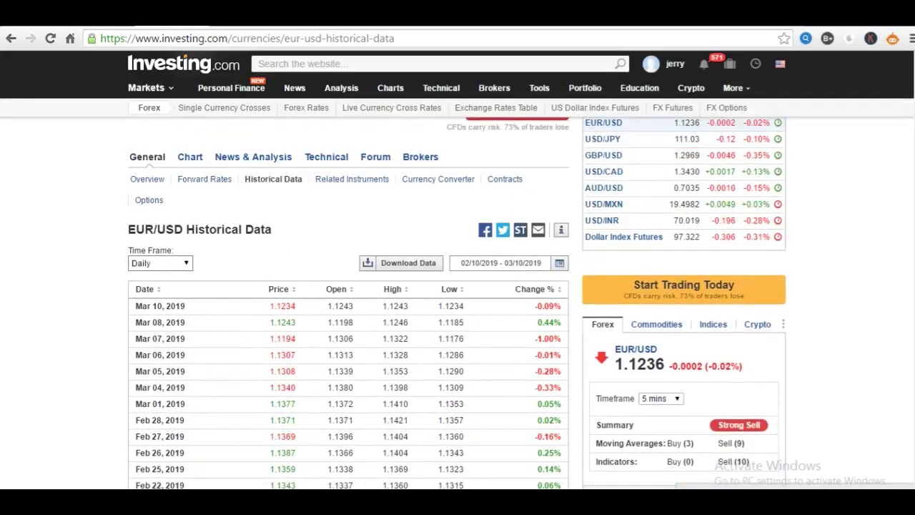
scroll(457, 286, down, 2)
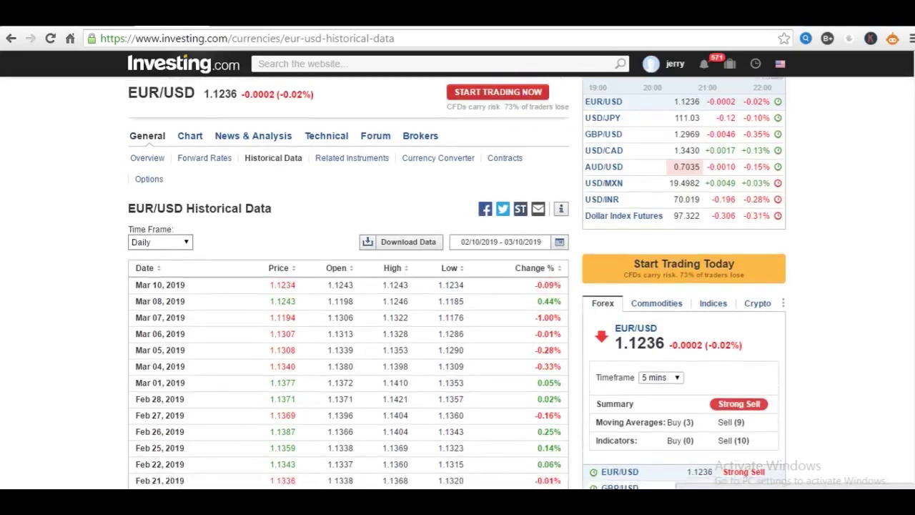
scroll(457, 285, down, 2)
scroll(458, 286, up, 1)
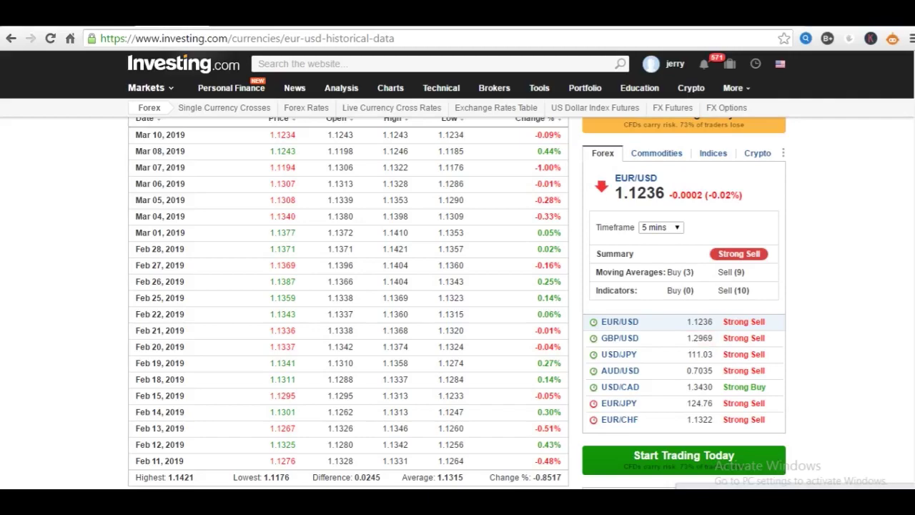
scroll(855, 158, up, 1)
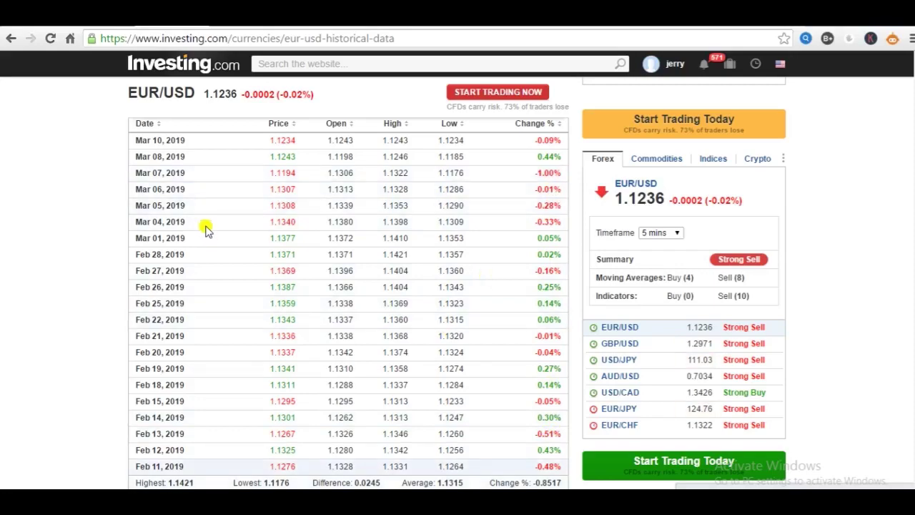
Copy the EUR/USD historical table rows from Mar 10 to Feb 11
drag(131, 141, 550, 464)
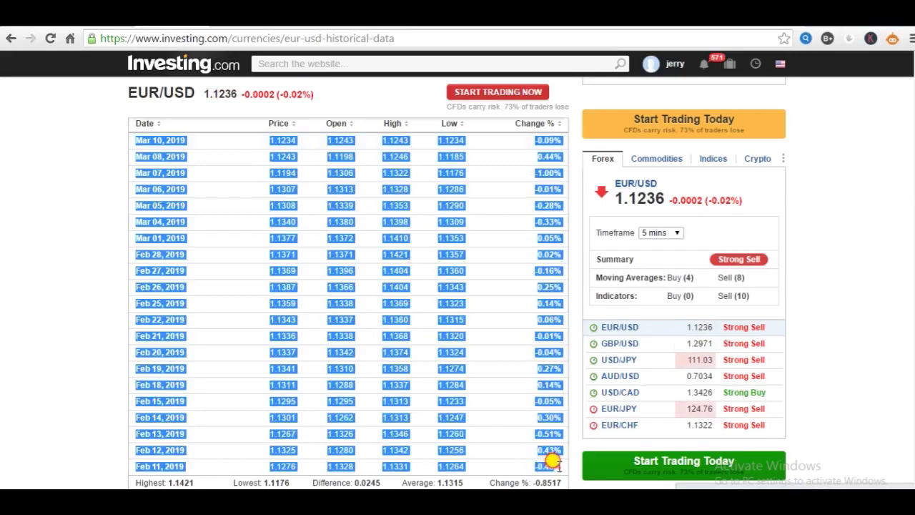
right_click(545, 426)
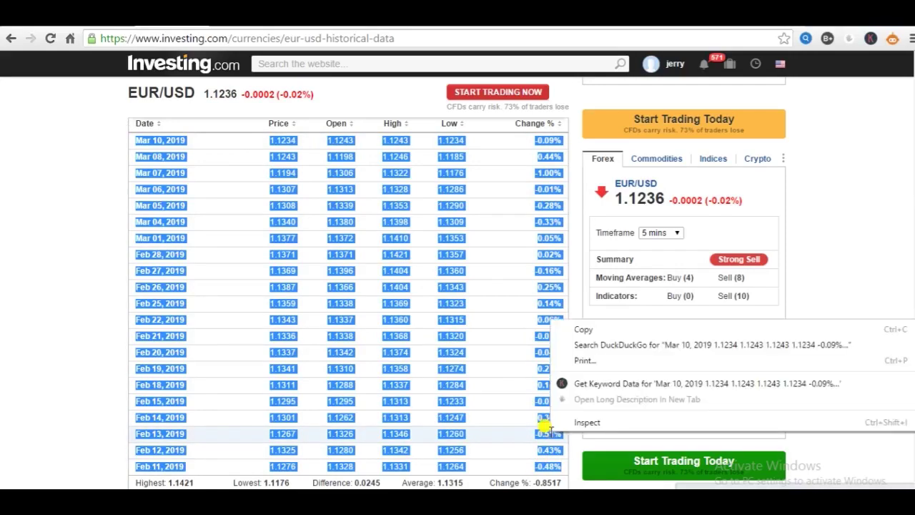
click(596, 331)
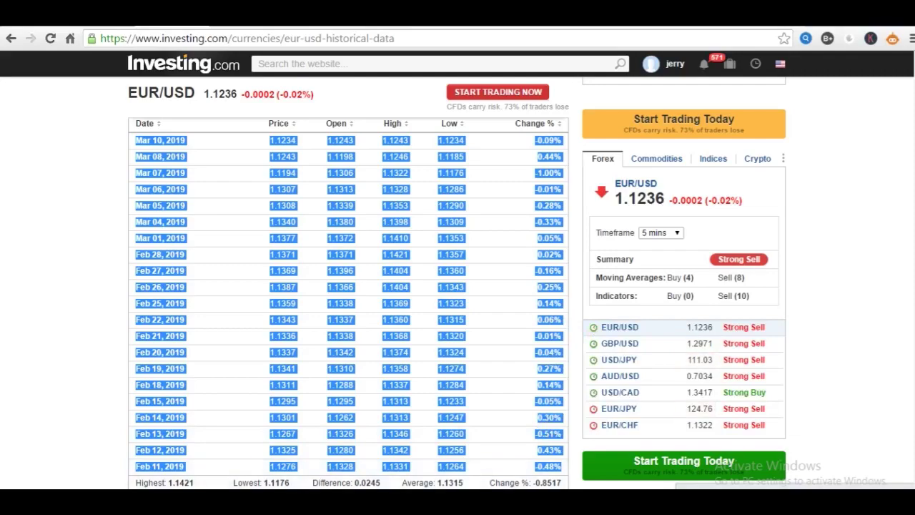
mouse_move(633, 500)
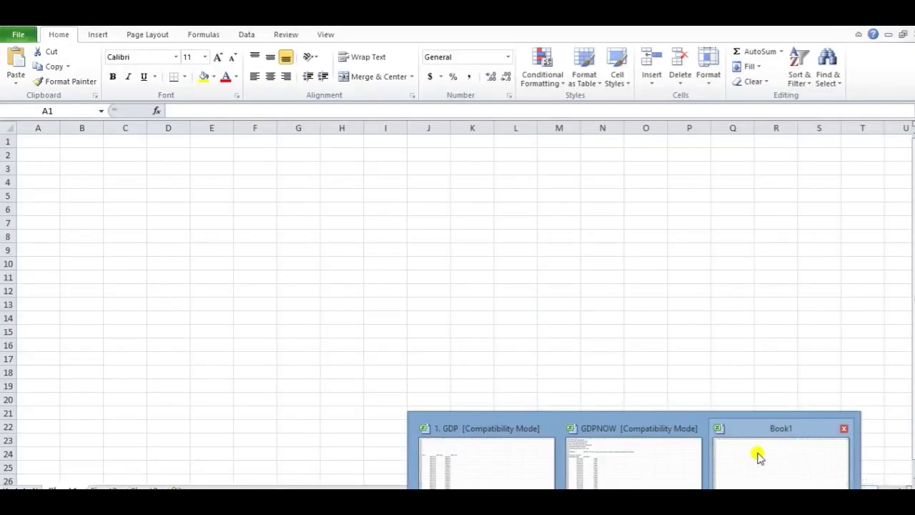
Paste the rows into Book1 at A1 keeping source formatting, and autofit column A
click(759, 458)
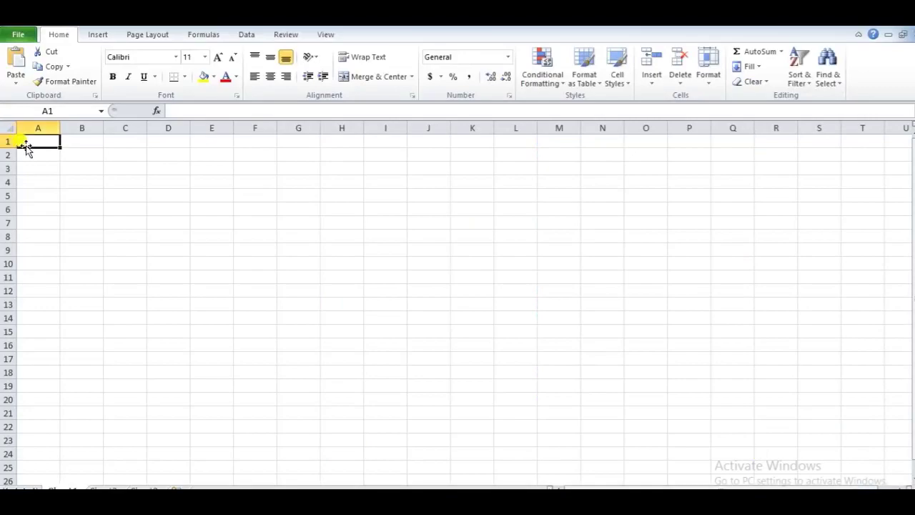
right_click(33, 143)
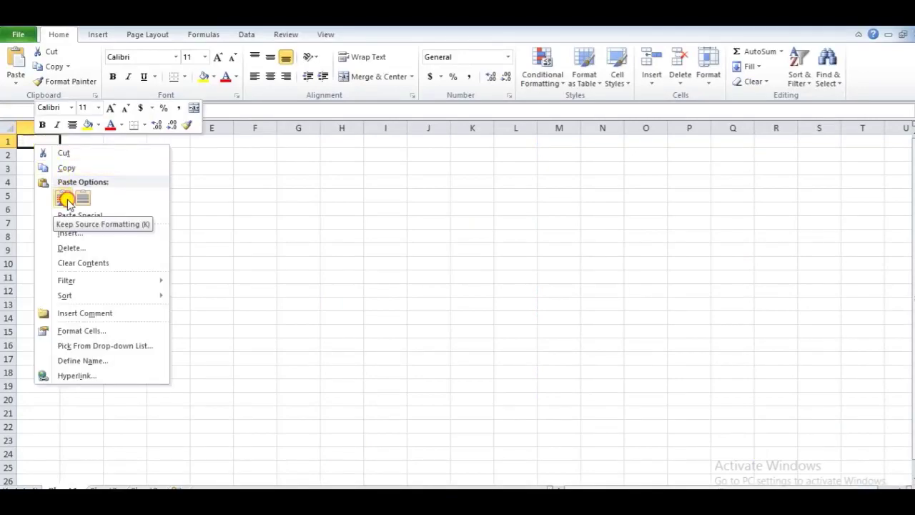
click(65, 200)
double_click(61, 127)
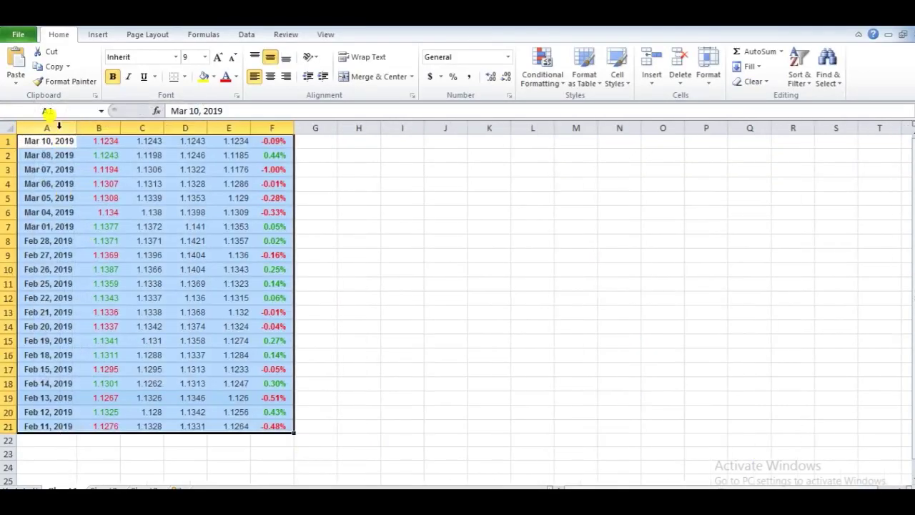
click(348, 223)
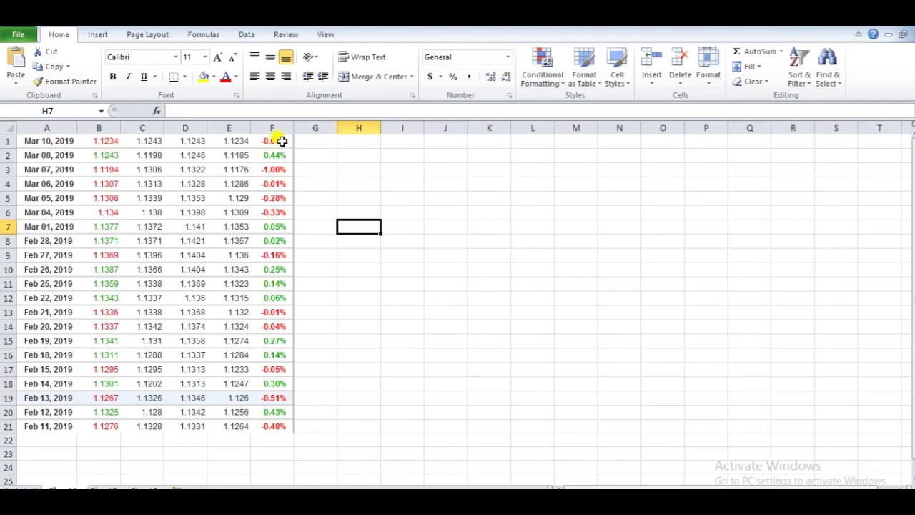
click(320, 155)
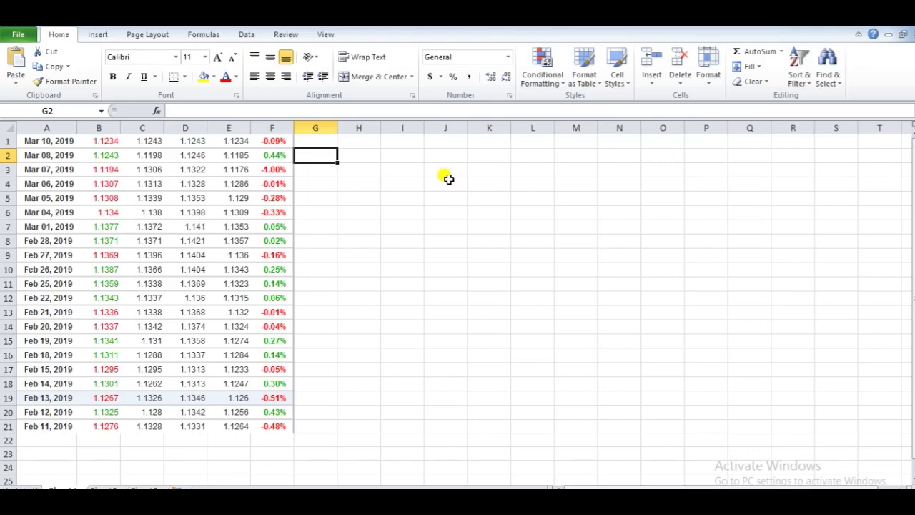
Enter =SUBTOTAL(1,F1:F21) in G2 to average the Change % column
text(=)
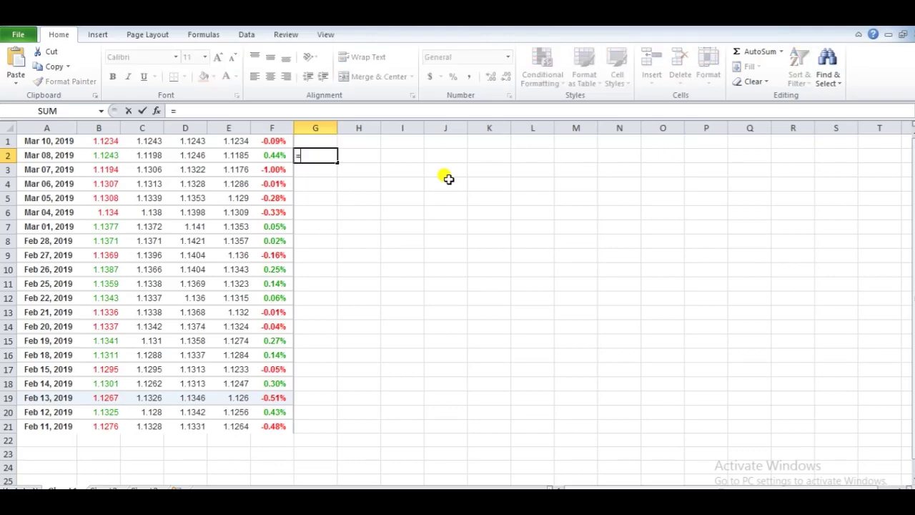
text(subt)
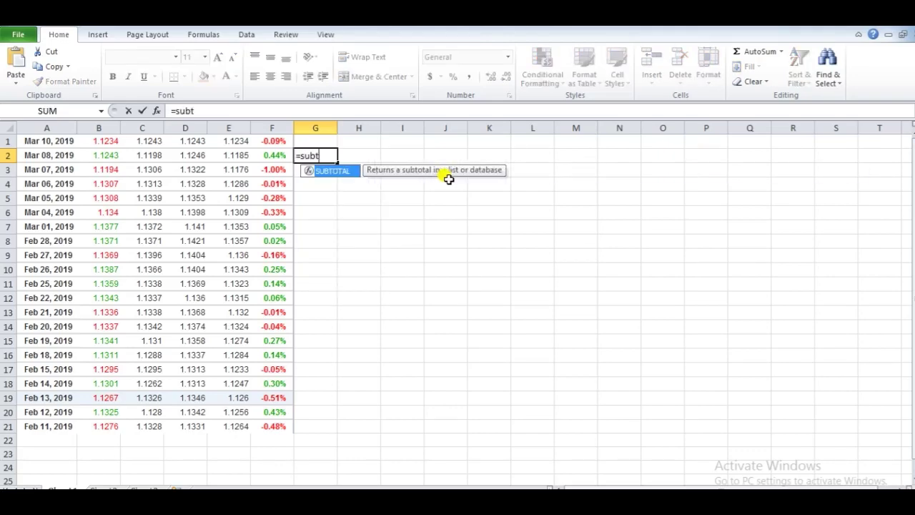
text(otal(1,)
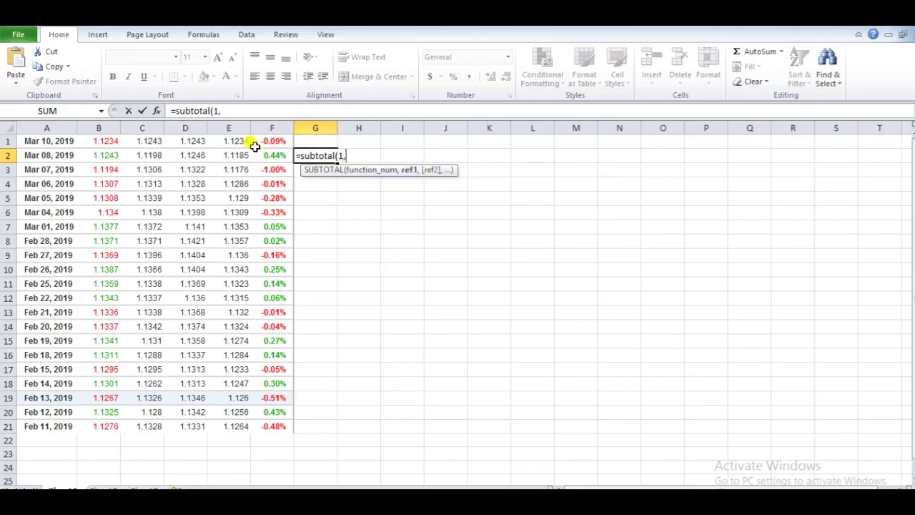
drag(266, 138, 281, 426)
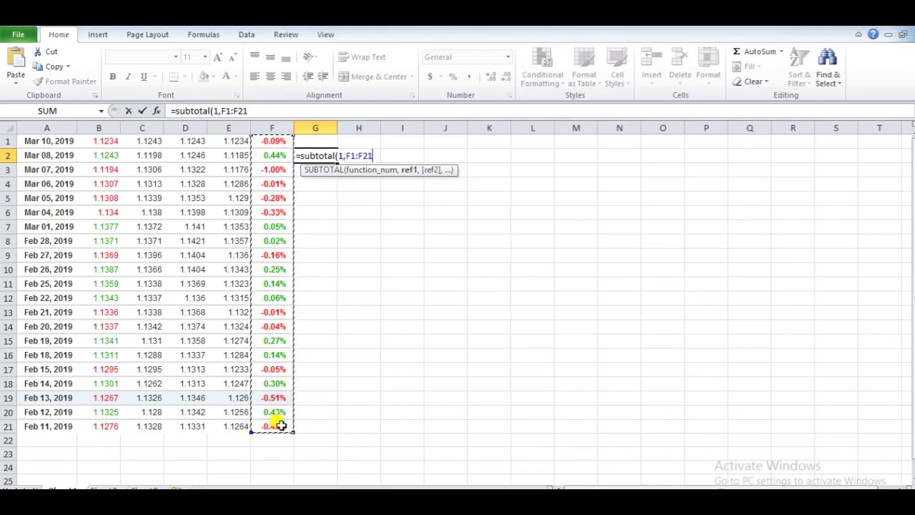
text())
key(Return)
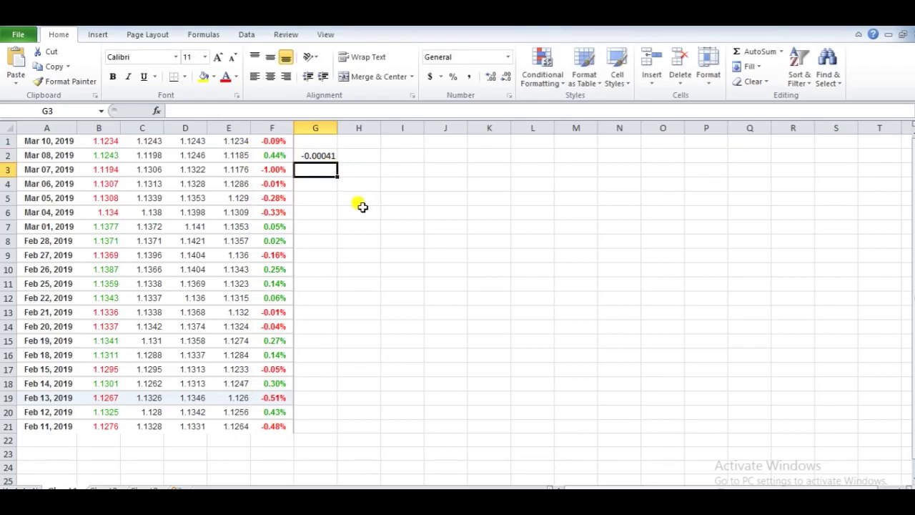
Format the G2 average as Percentage, showing -0.04%, and make it bold
click(321, 154)
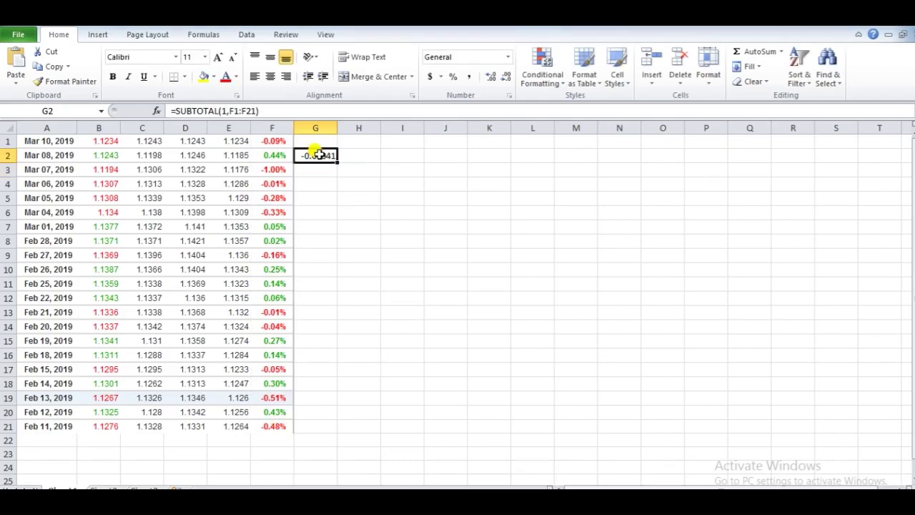
right_click(321, 155)
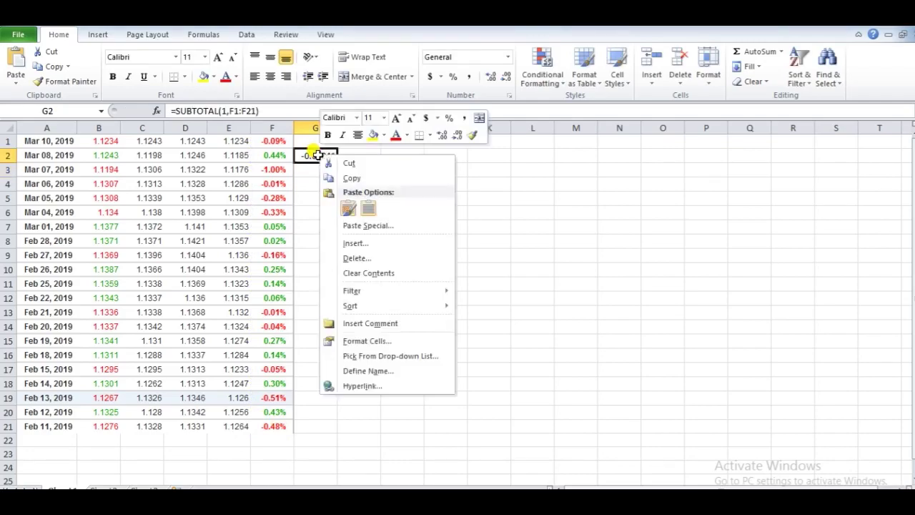
click(396, 342)
click(249, 290)
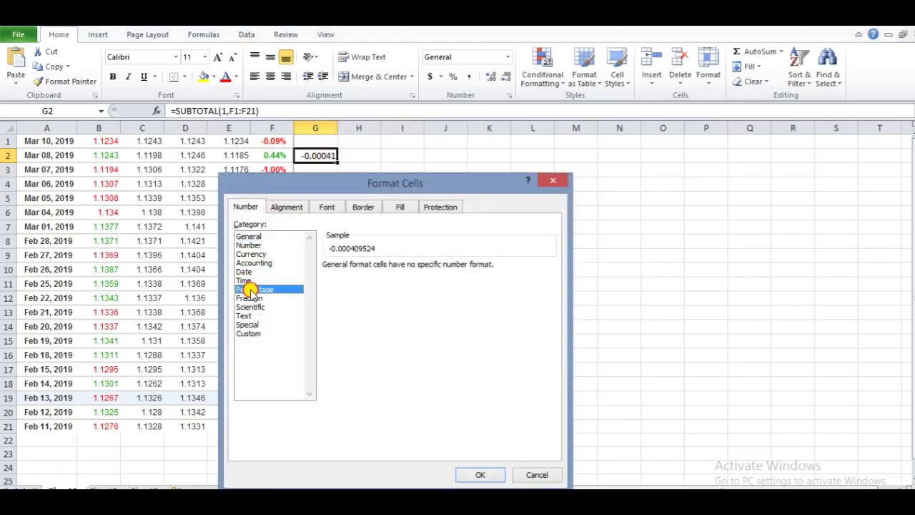
key(Return)
click(496, 269)
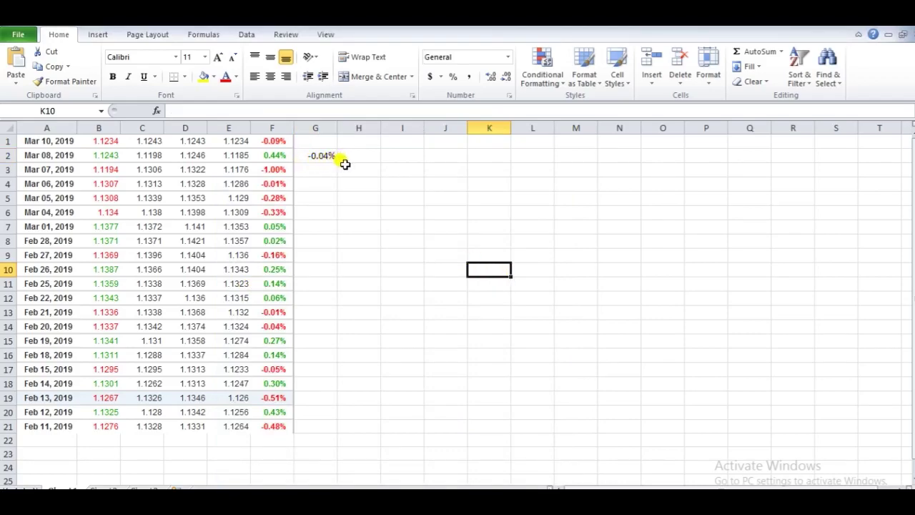
click(315, 153)
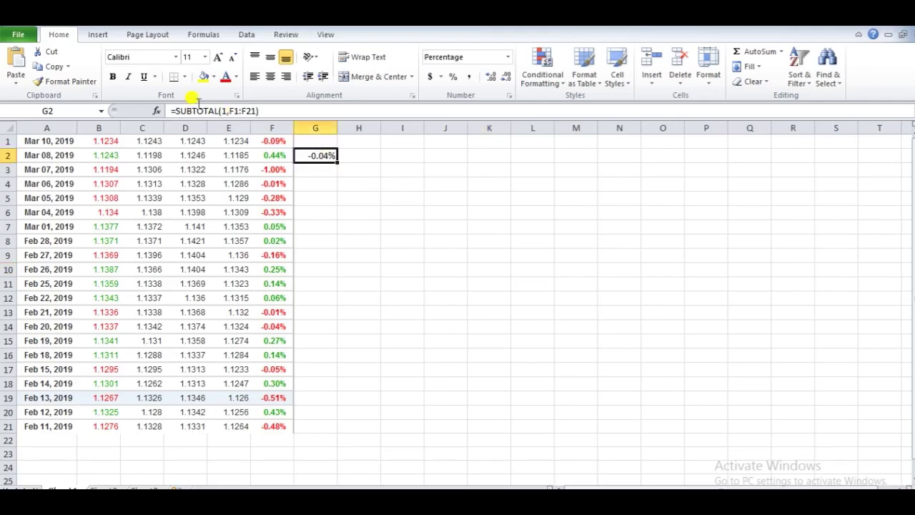
click(113, 77)
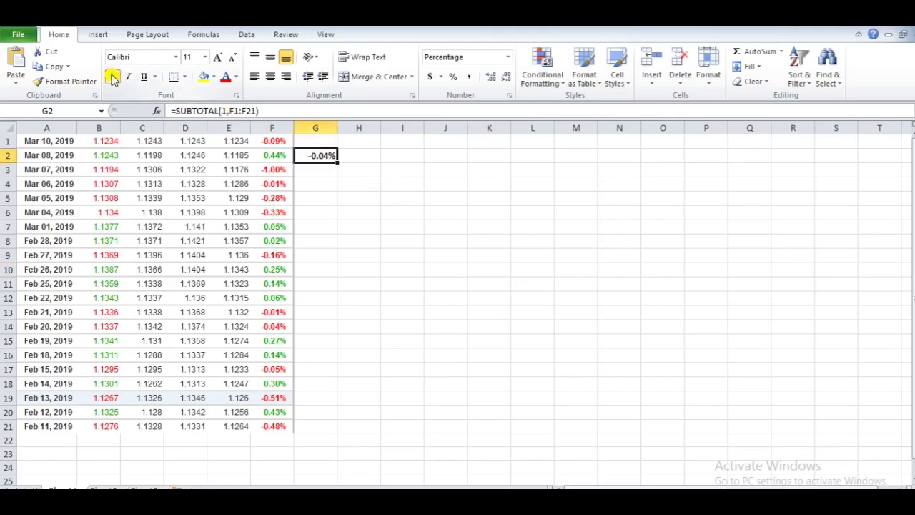
Increase the font size of the -0.04% average in G2 by two steps
click(218, 57)
click(218, 57)
click(356, 188)
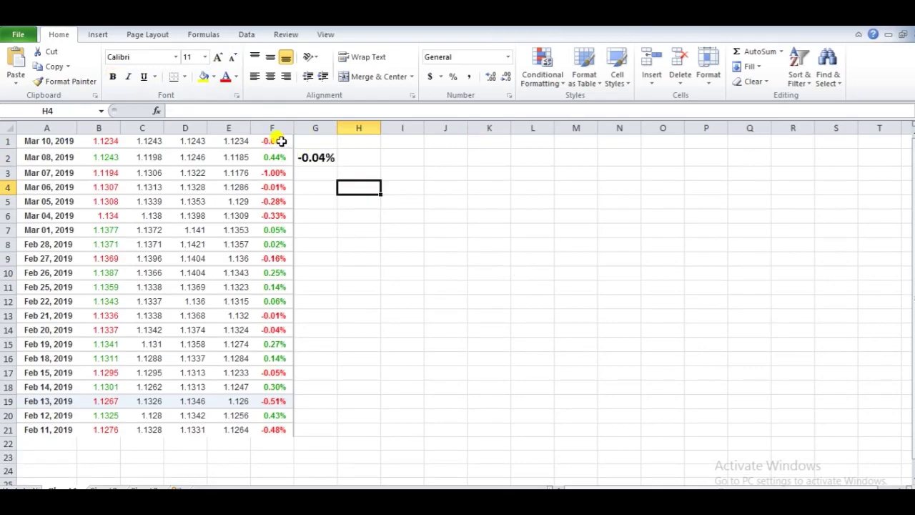
click(480, 218)
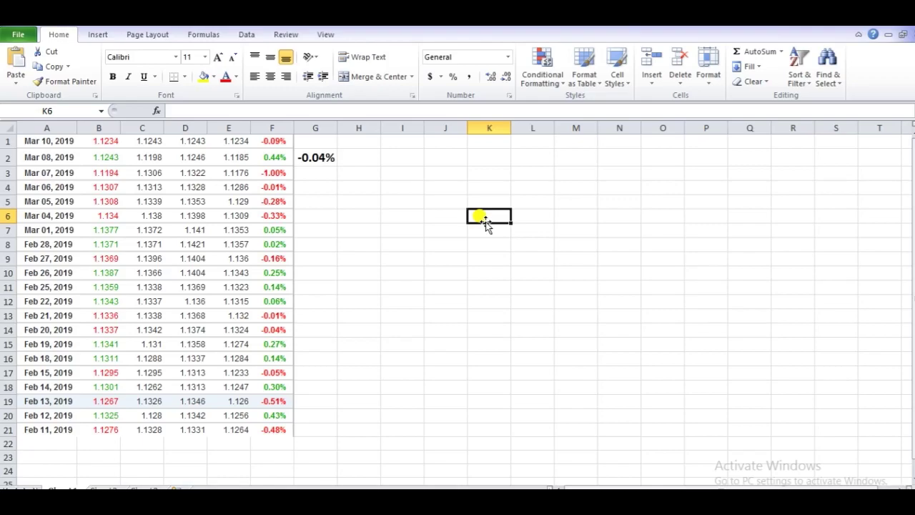
Insert a 2-D line chart of the dates and closing prices in A1:B21
click(48, 141)
drag(48, 141, 106, 429)
click(98, 34)
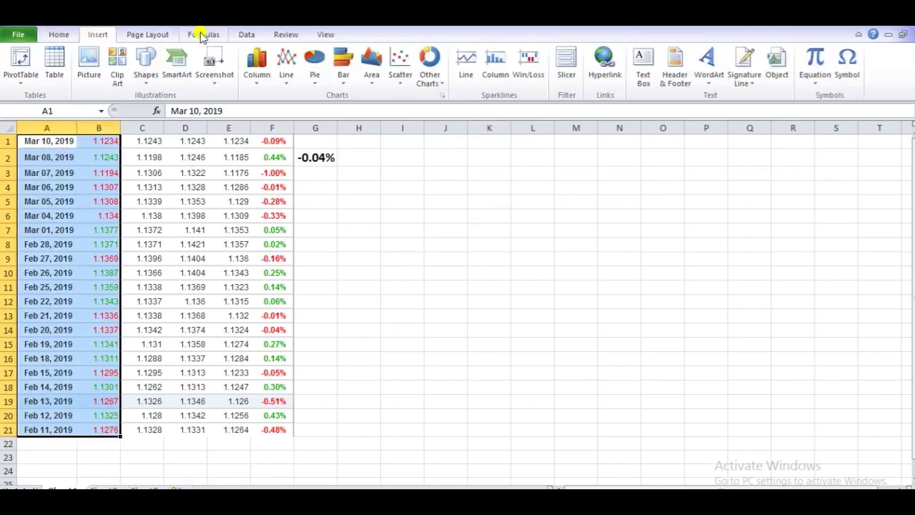
click(287, 68)
click(295, 117)
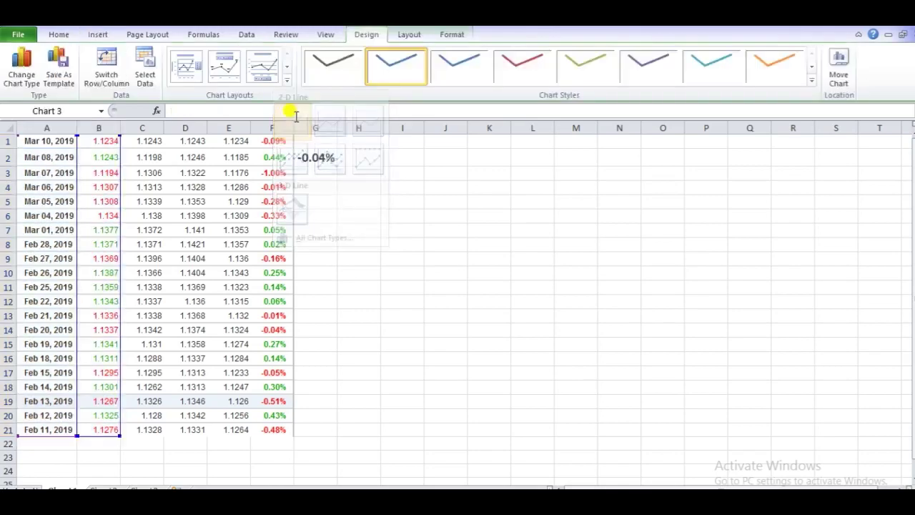
Delete the chart legend and reverse the date axis categories so Feb 11 comes first
click(596, 315)
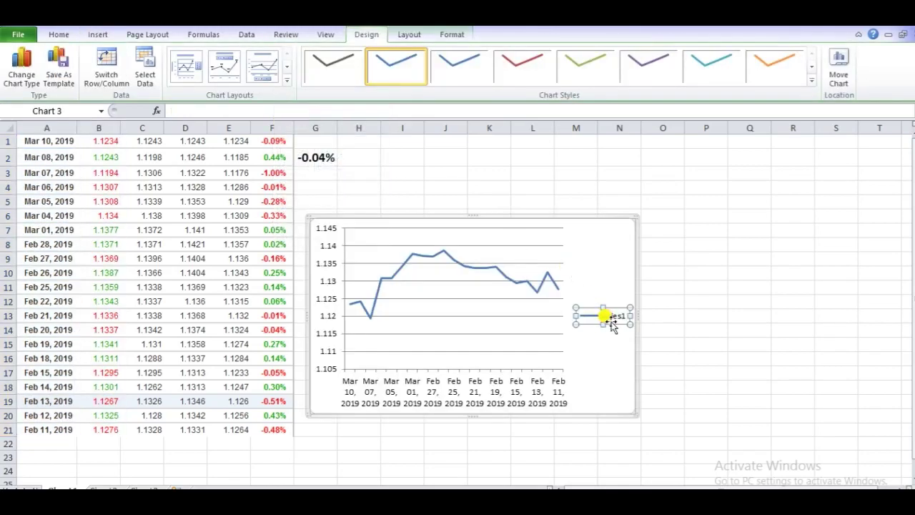
key(Delete)
click(492, 381)
right_click(492, 382)
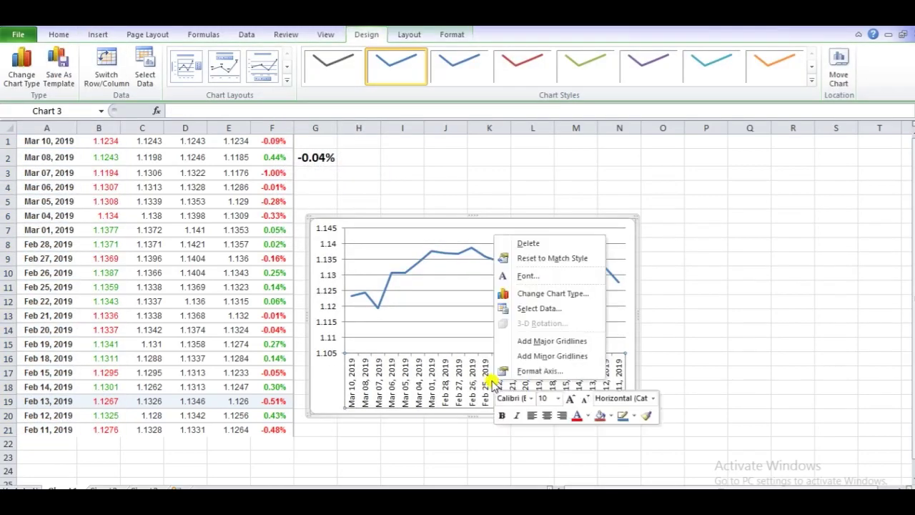
click(533, 371)
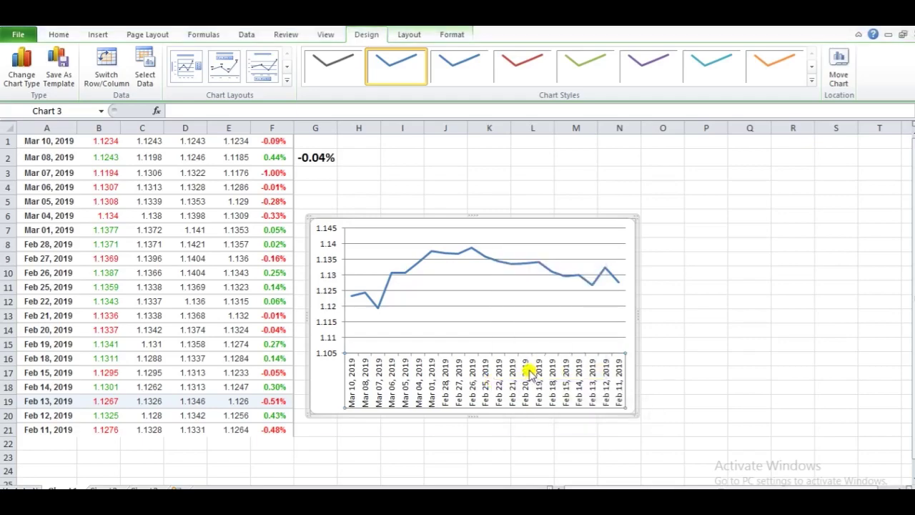
click(417, 179)
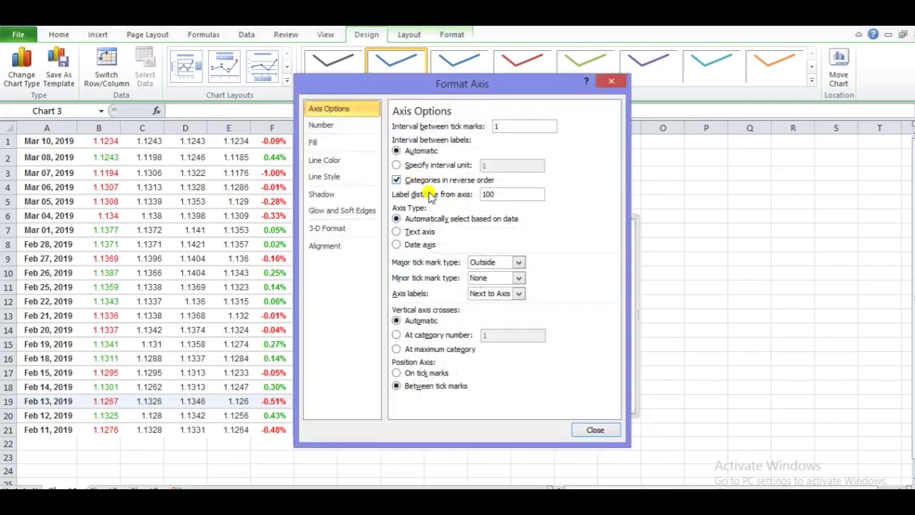
click(586, 429)
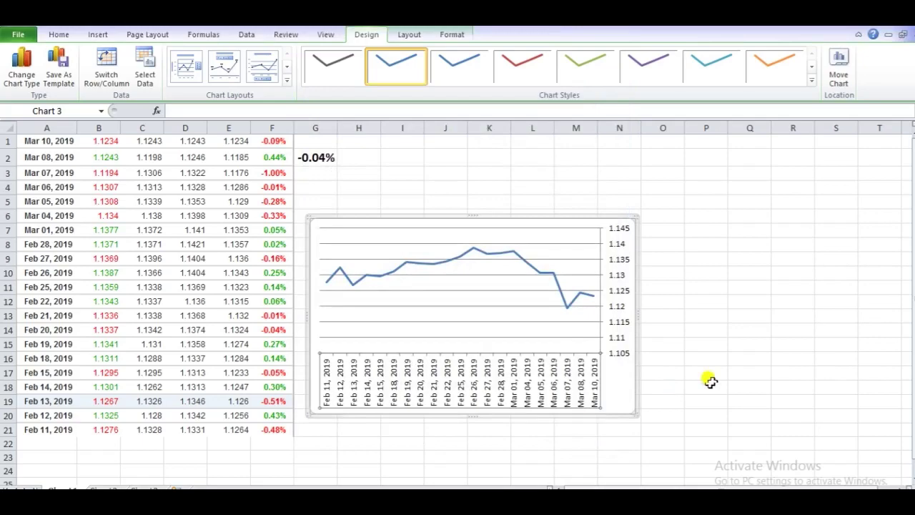
click(707, 383)
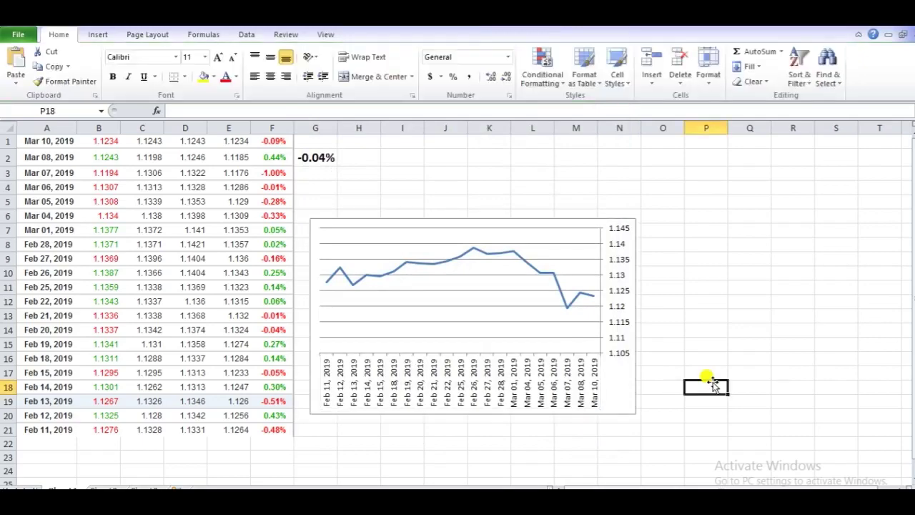
Apply the first grey chart style so the price line turns dark grey
click(470, 250)
click(332, 66)
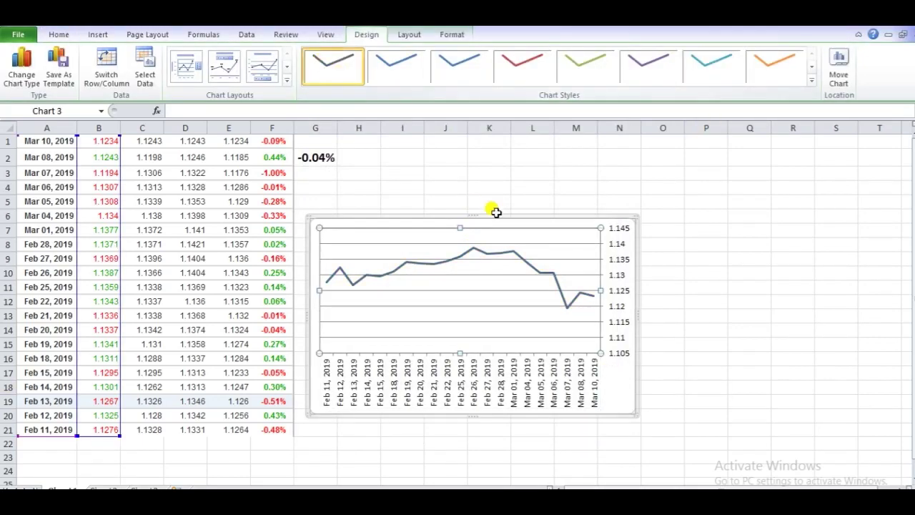
click(558, 201)
click(705, 343)
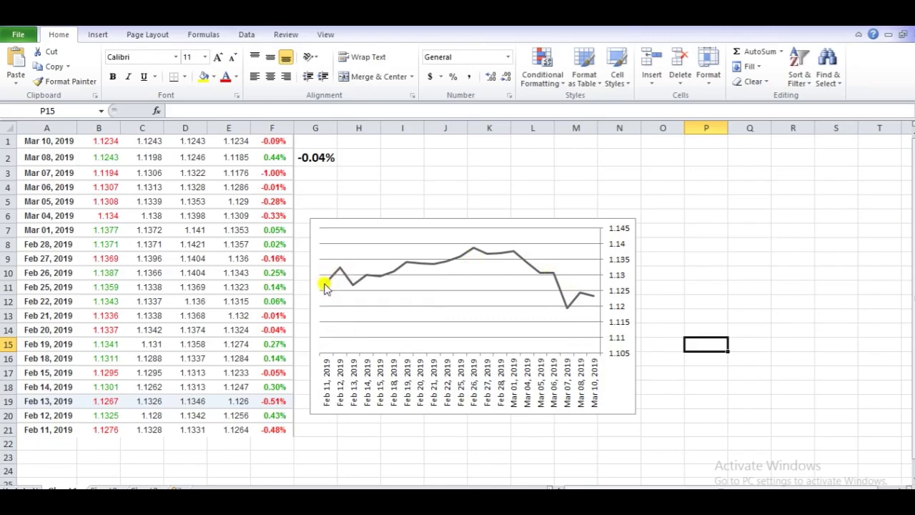
mouse_move(325, 286)
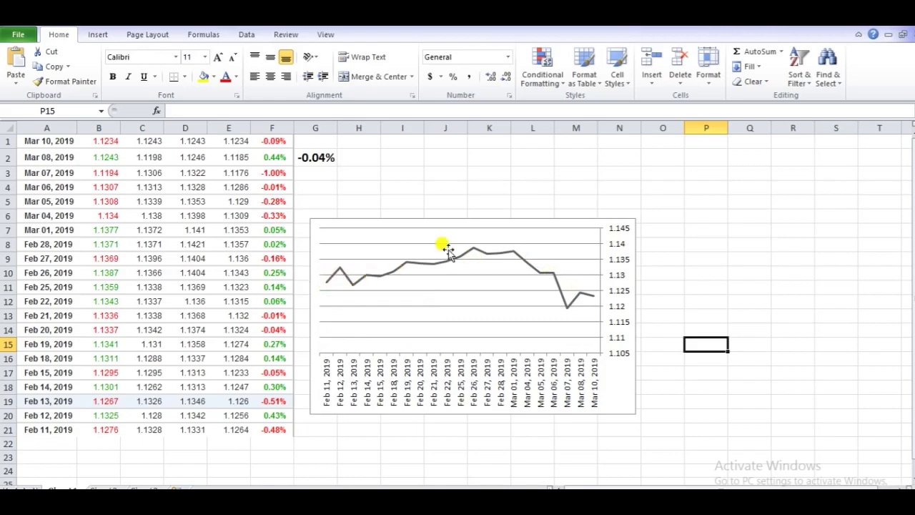
mouse_move(475, 250)
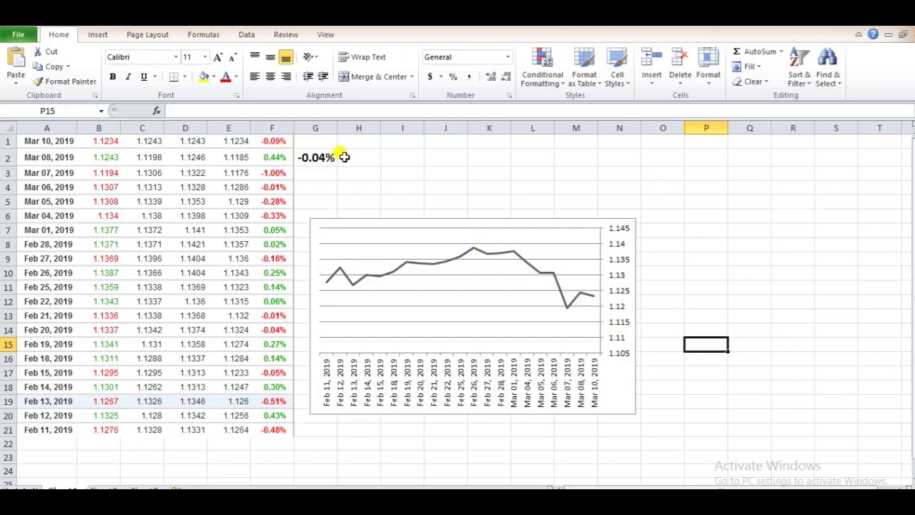
click(318, 154)
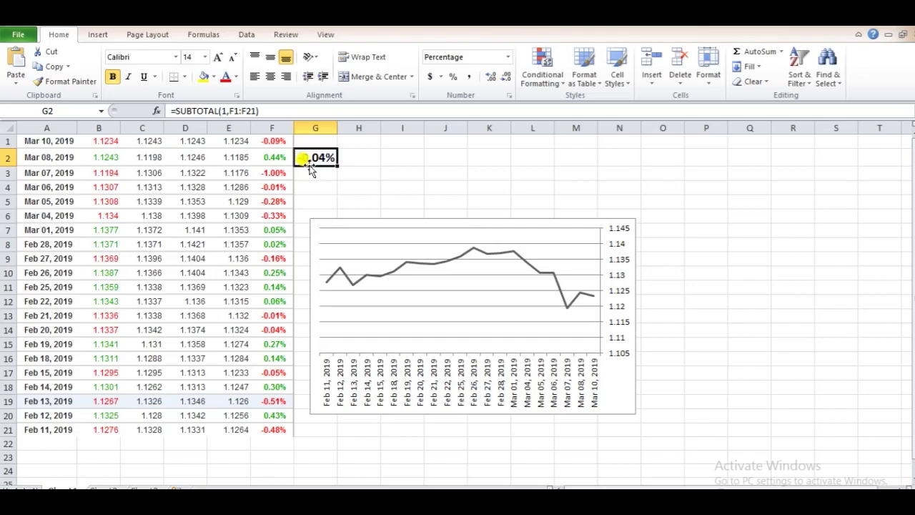
click(417, 171)
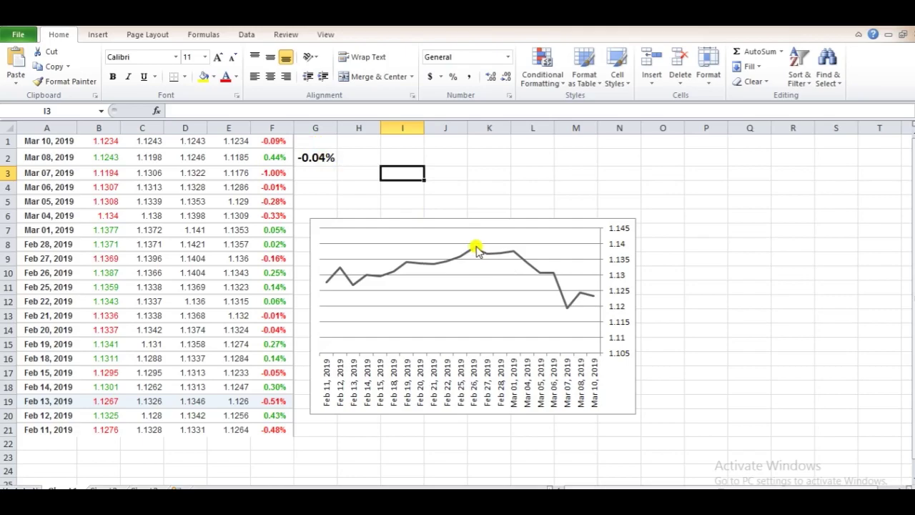
click(702, 314)
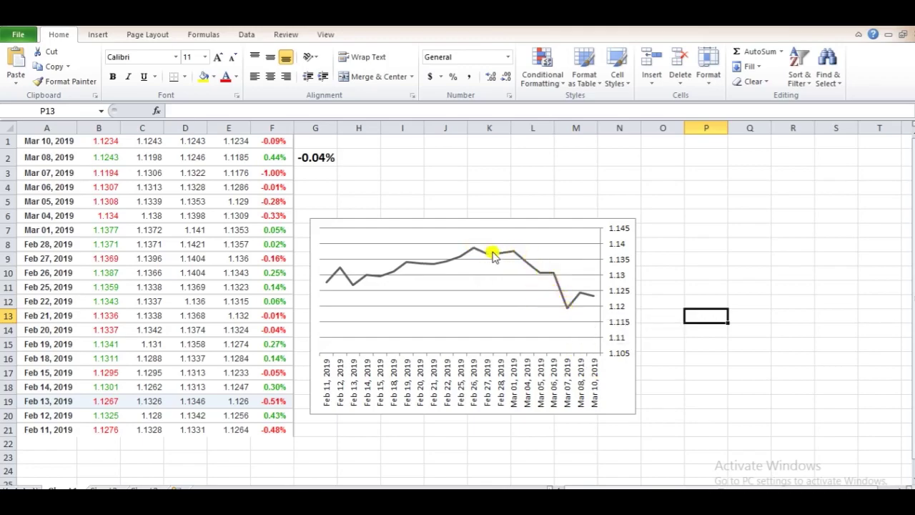
mouse_move(474, 249)
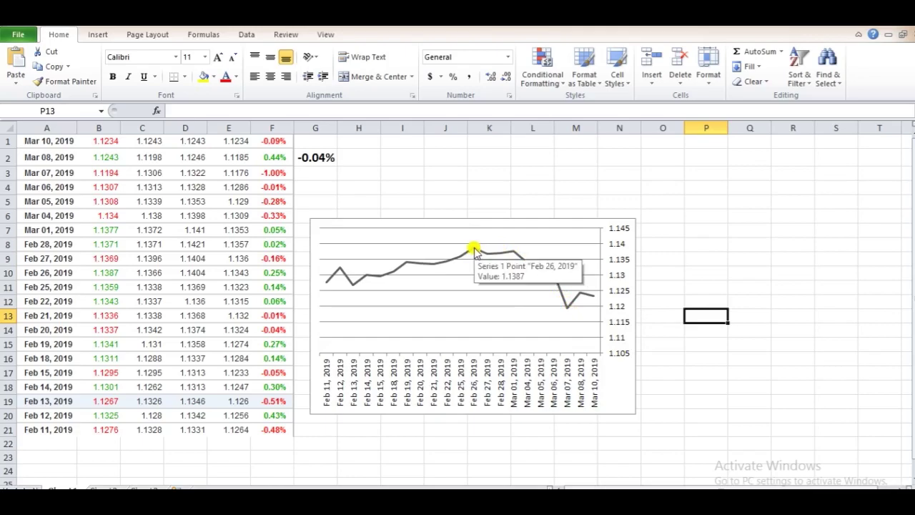
mouse_move(564, 307)
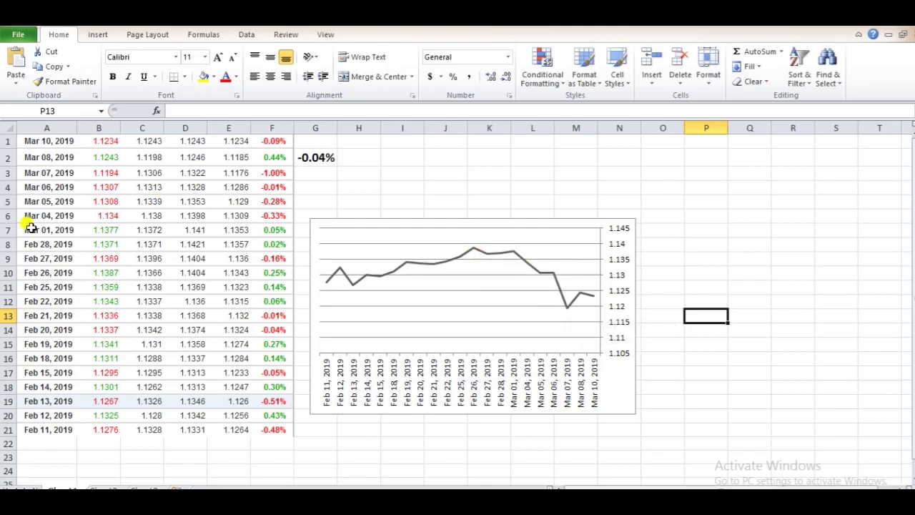
click(50, 275)
drag(50, 274, 55, 174)
click(419, 183)
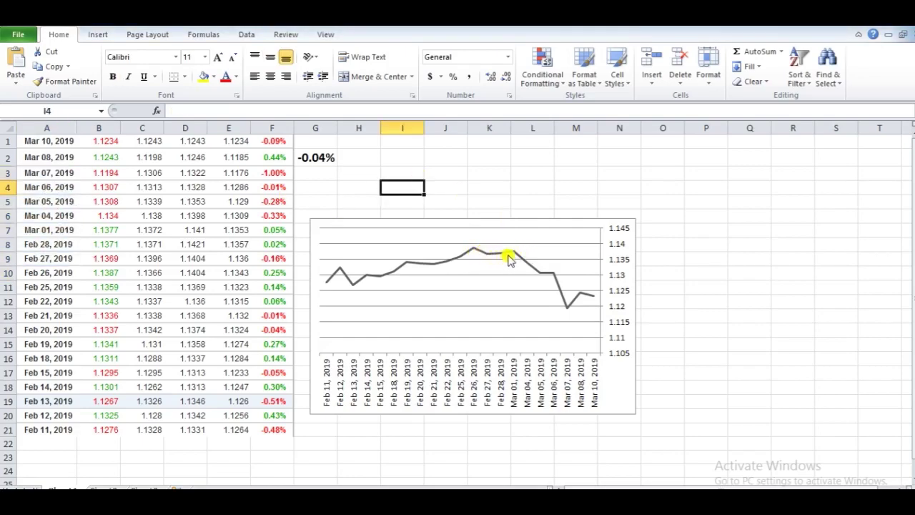
mouse_move(513, 253)
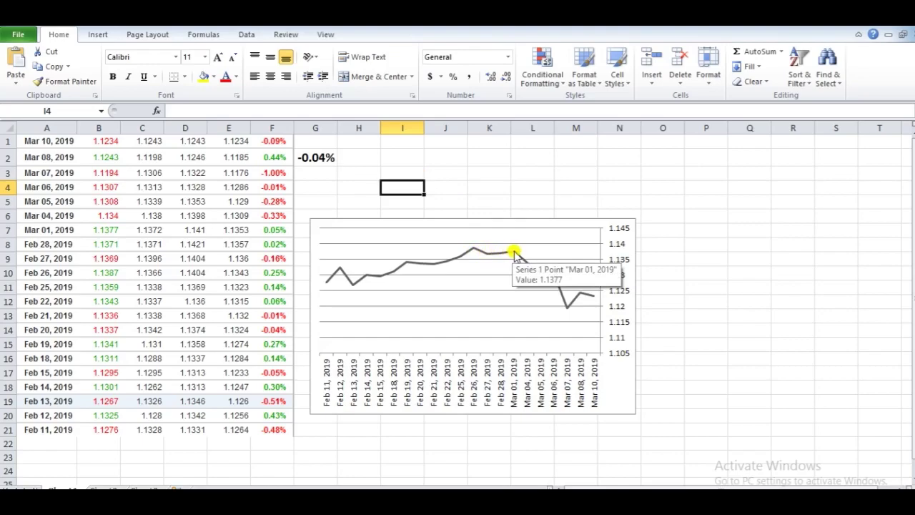
mouse_move(565, 307)
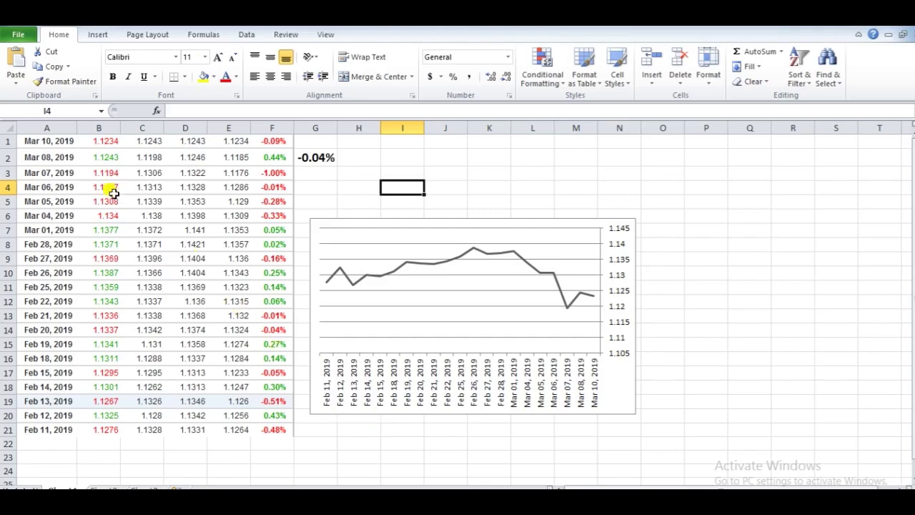
click(60, 171)
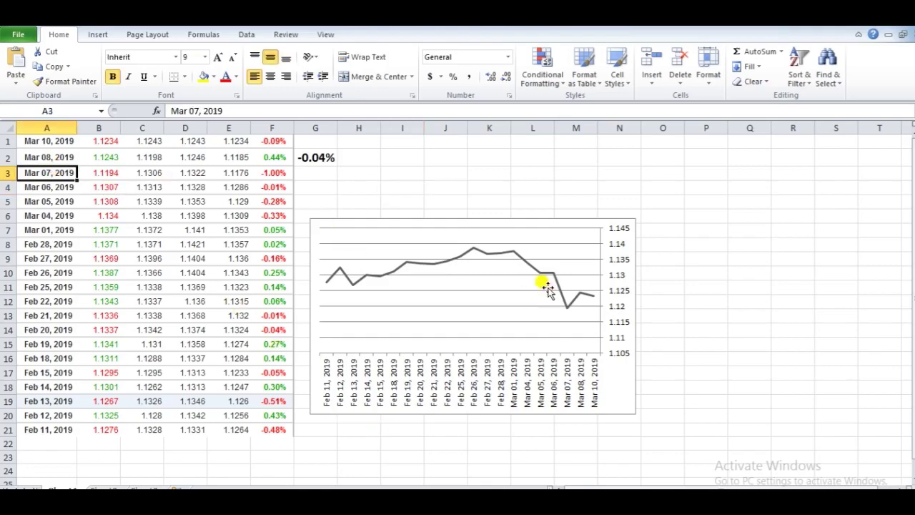
mouse_move(473, 251)
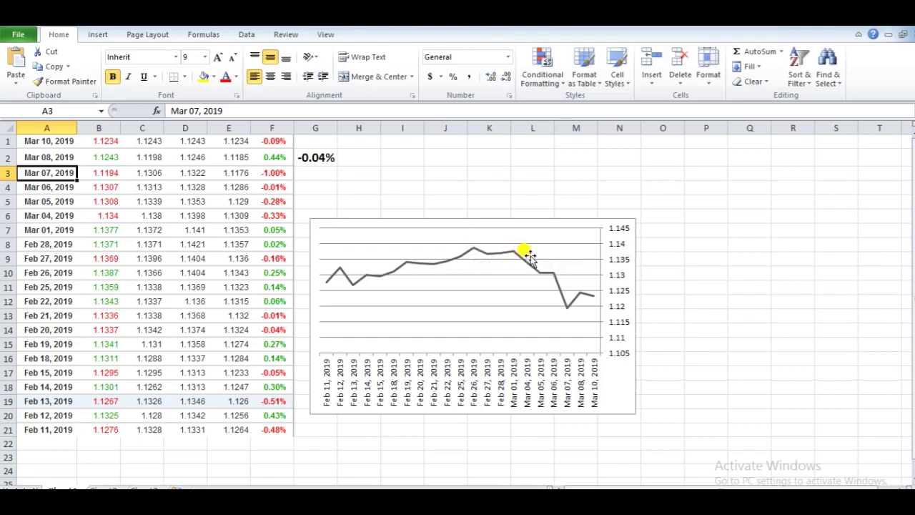
mouse_move(554, 276)
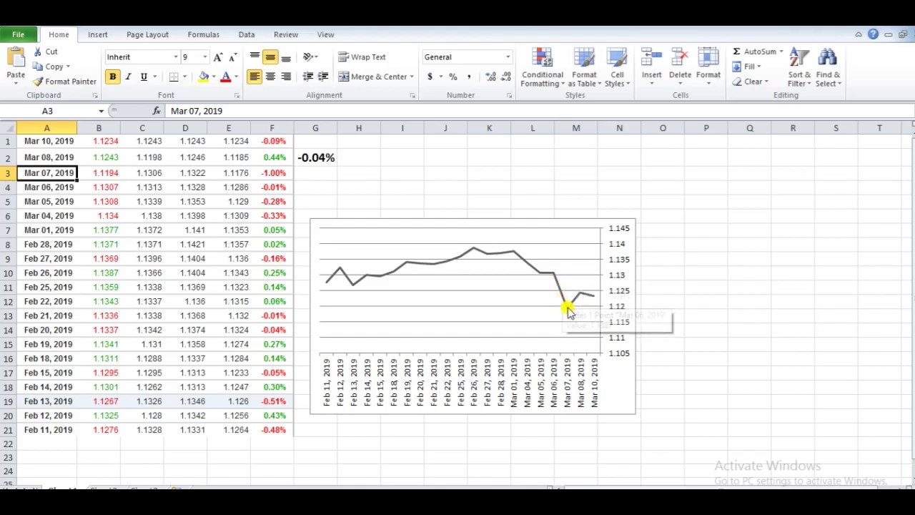
mouse_move(569, 309)
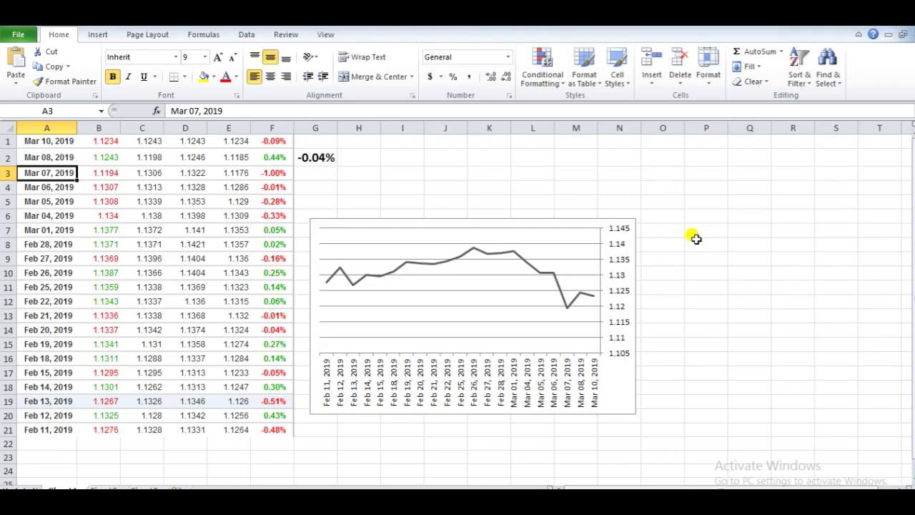
click(417, 158)
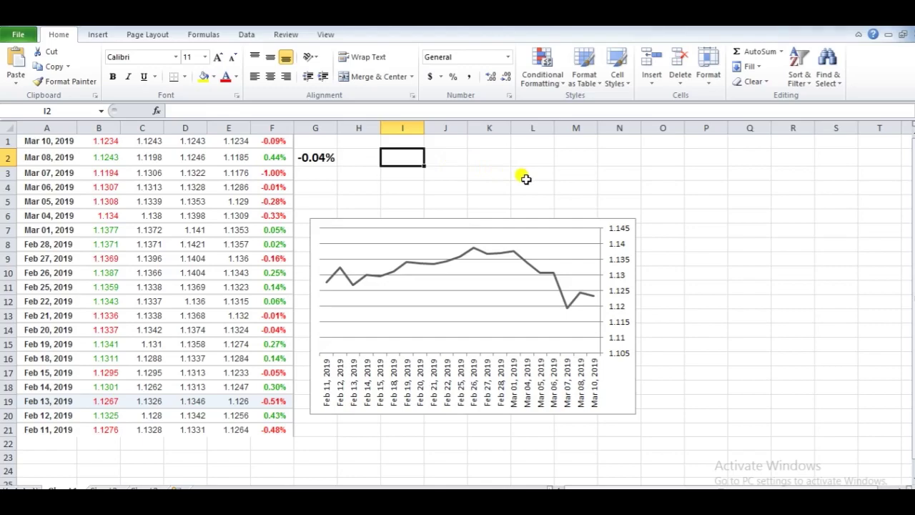
scroll(526, 179, down, 1)
scroll(526, 179, up, 1)
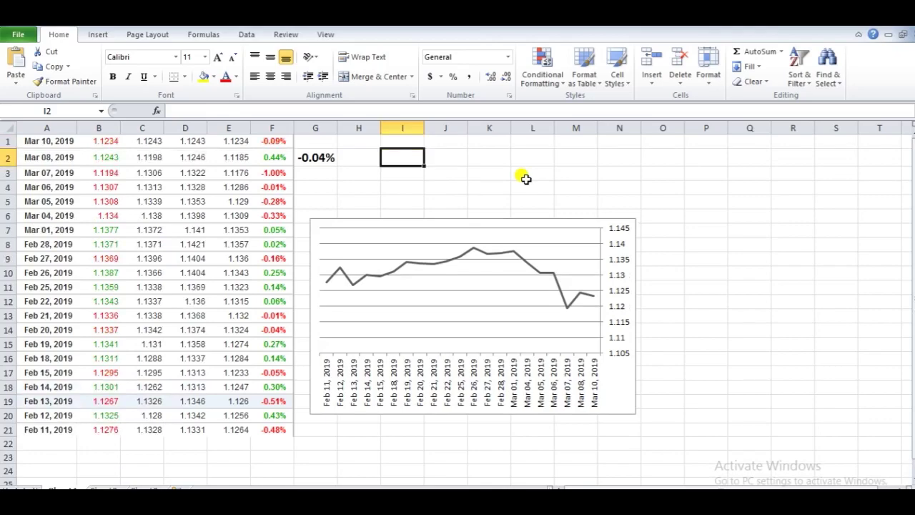